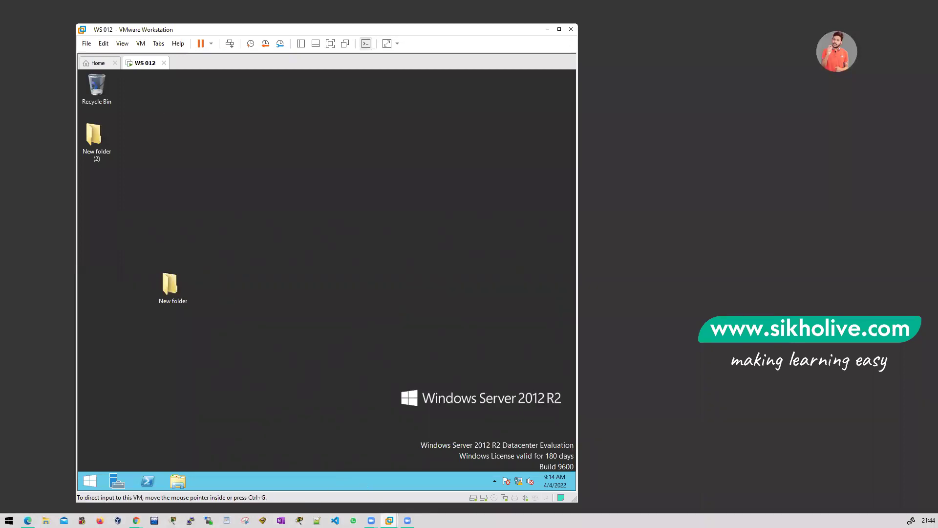
- Open Server Manager maximized, launch Hyper-V Manager from it and select the win virtual machine
click(118, 480)
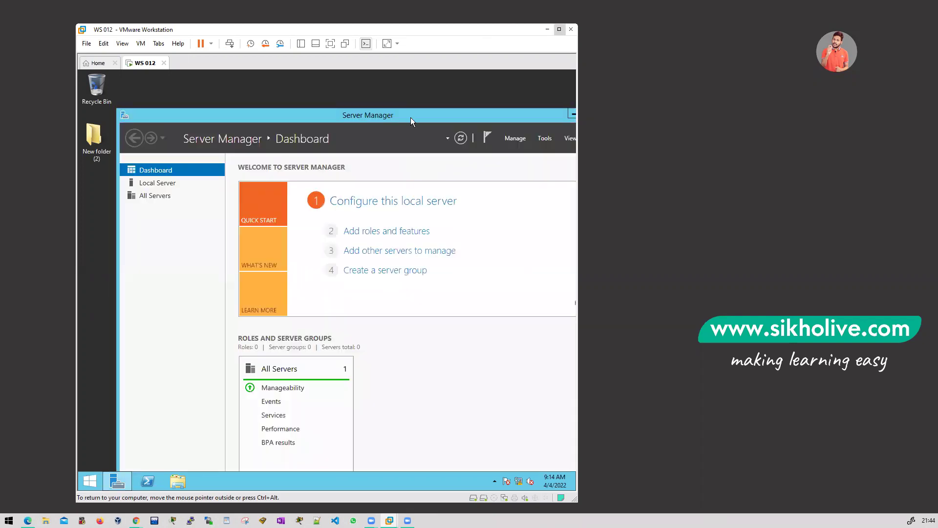
double_click(410, 115)
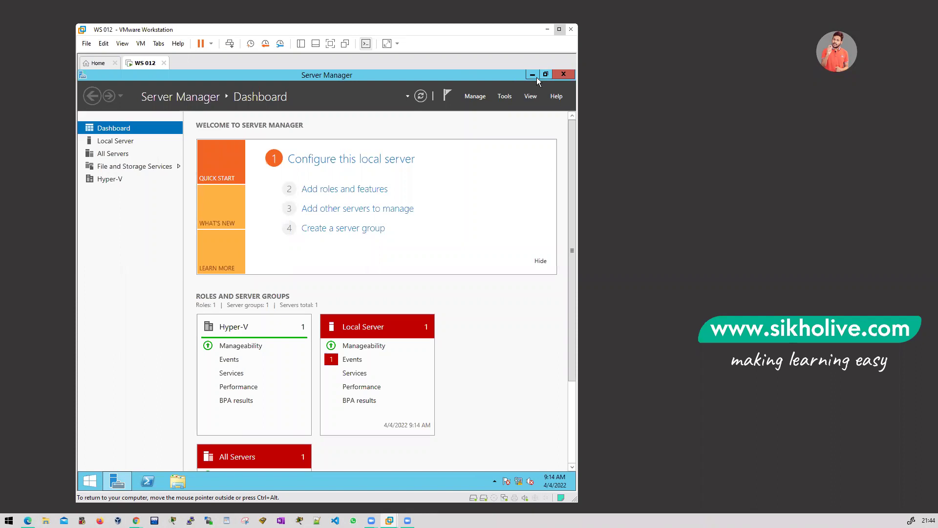
click(504, 98)
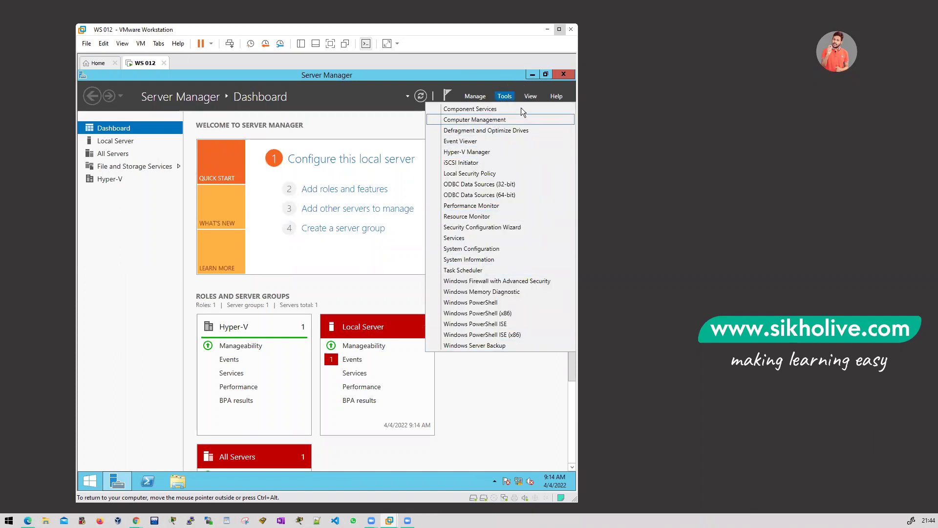
click(467, 152)
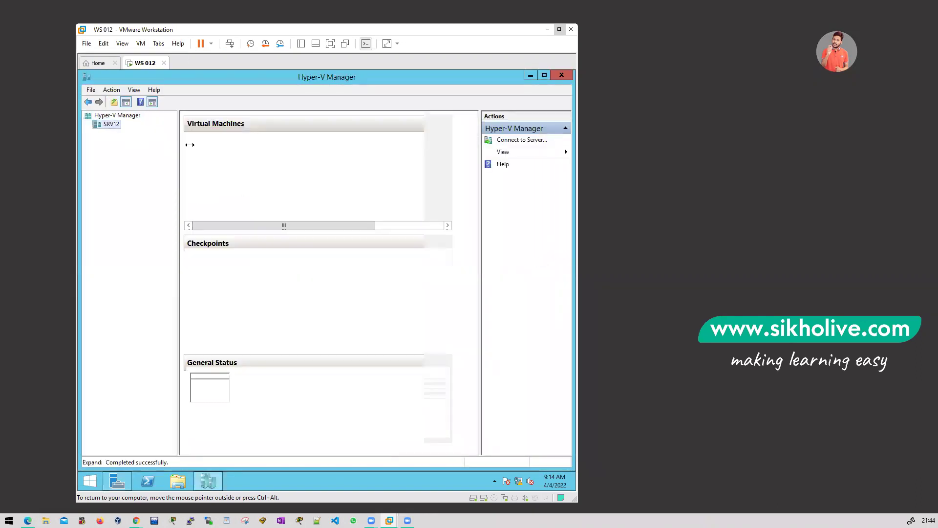
click(215, 145)
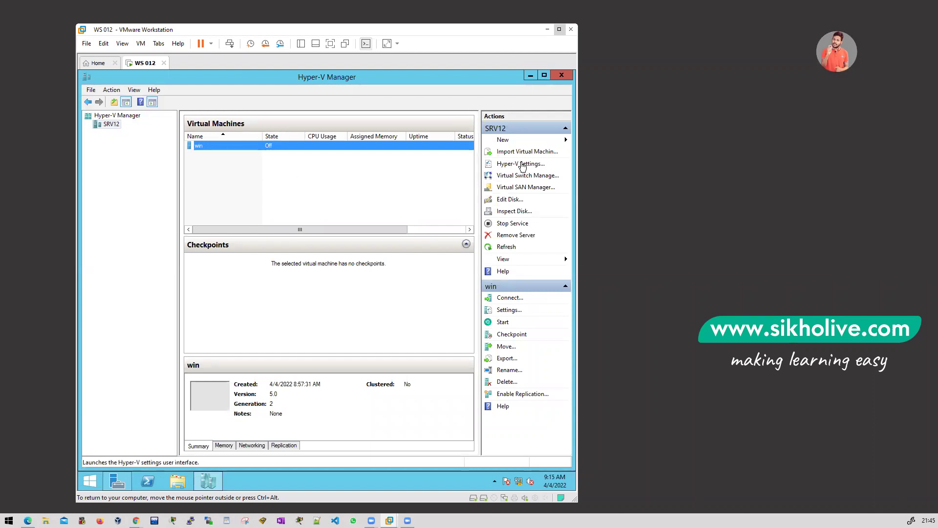
- Create an external virtual switch named host+guest on SRV12 and accept the networking changes
click(497, 176)
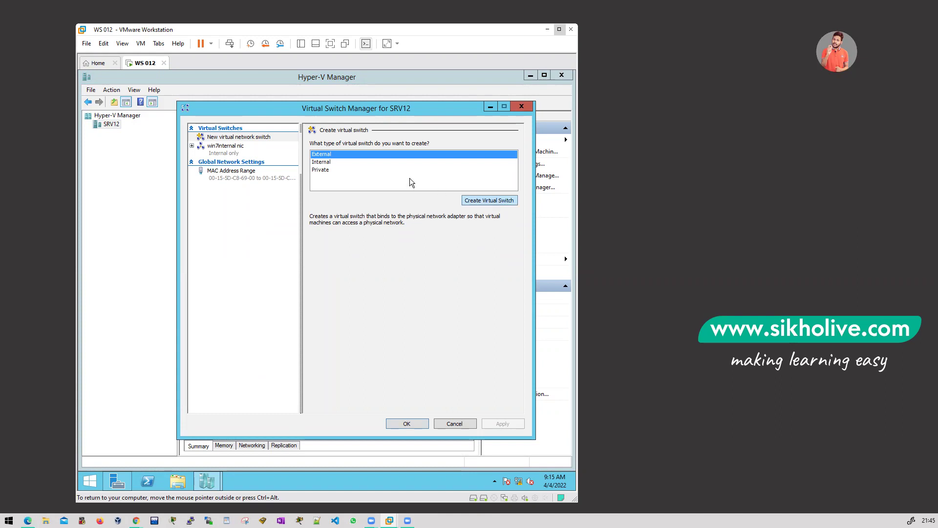
click(490, 203)
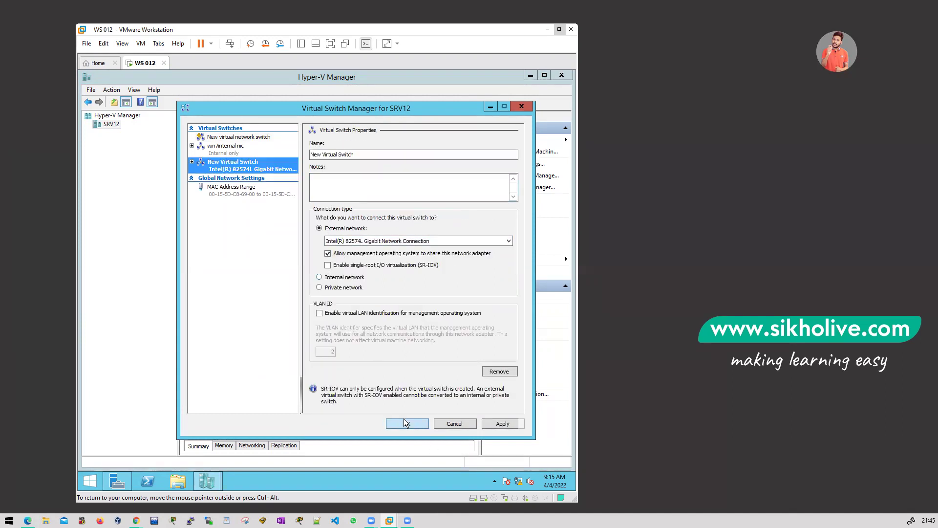
drag(354, 154, 313, 152)
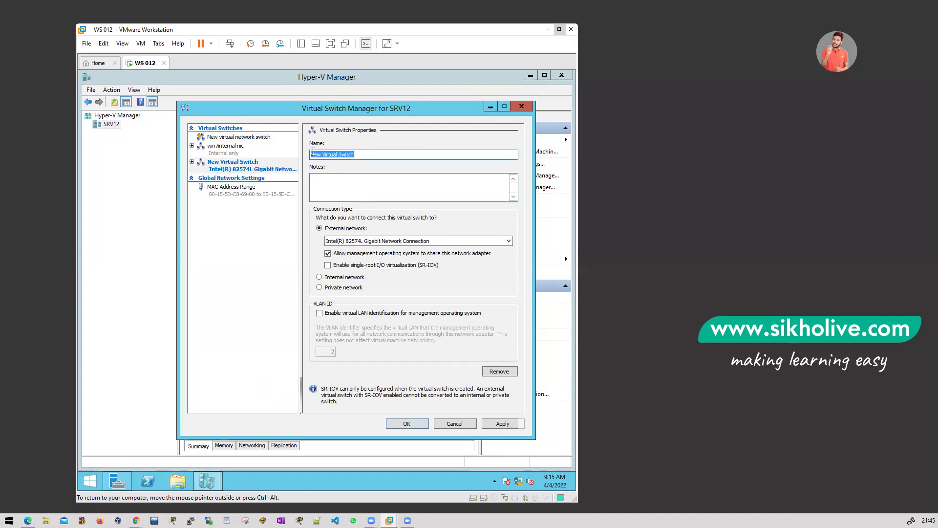
text(host+guest)
click(414, 424)
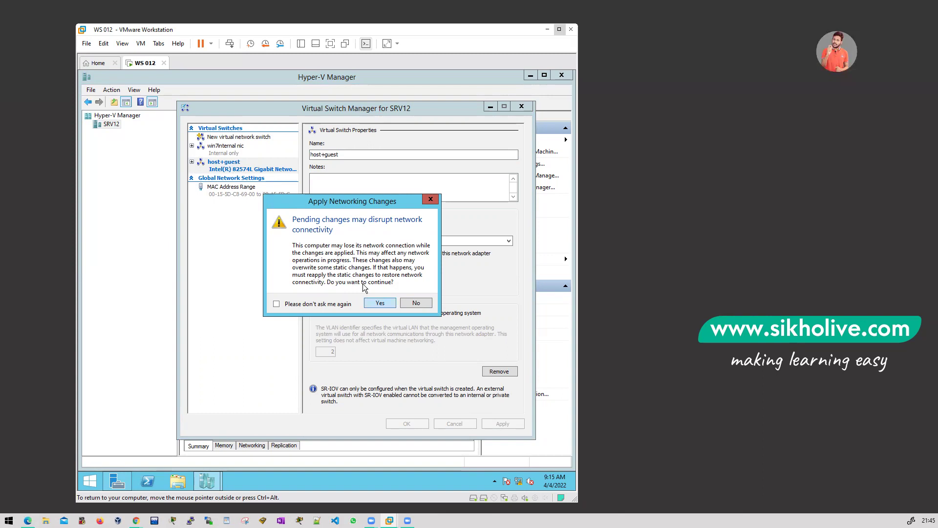
click(383, 303)
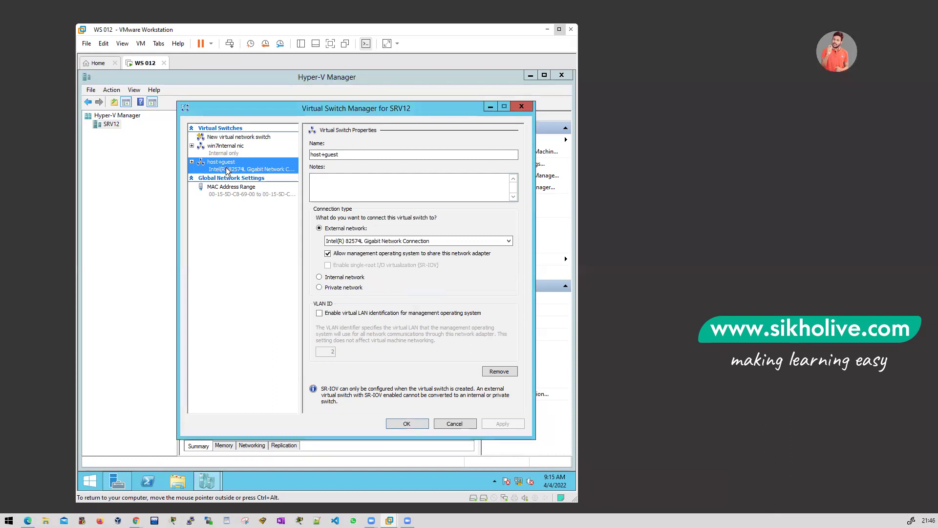
- Remove the win7internal nic virtual switch, apply the removal and close the Virtual Switch Manager
click(223, 152)
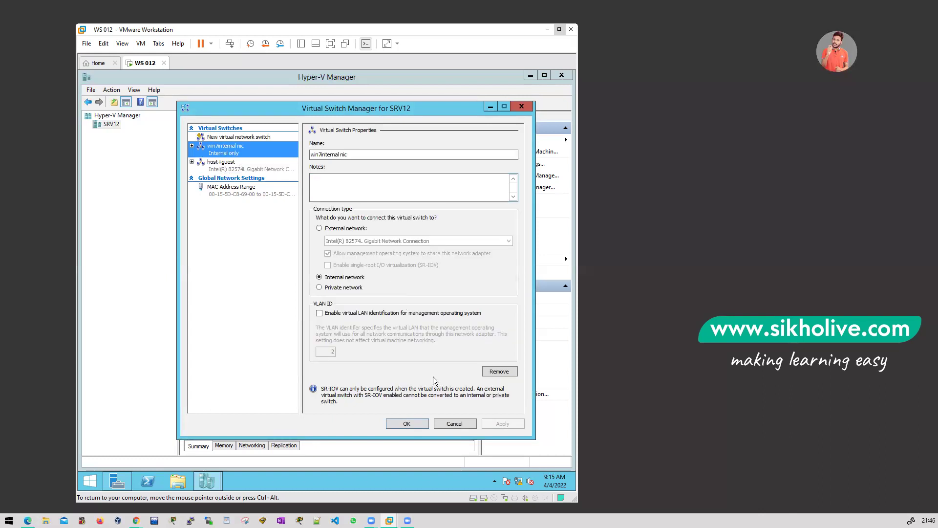
click(498, 373)
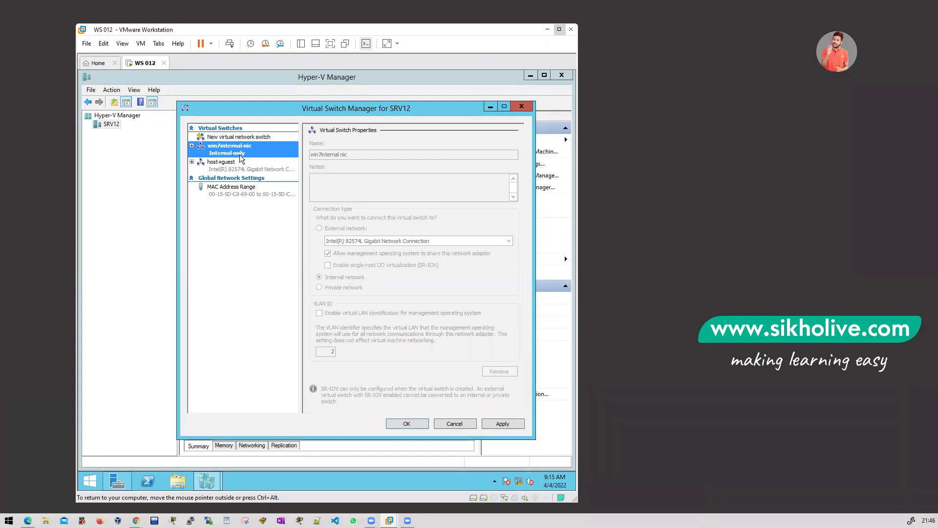
click(500, 424)
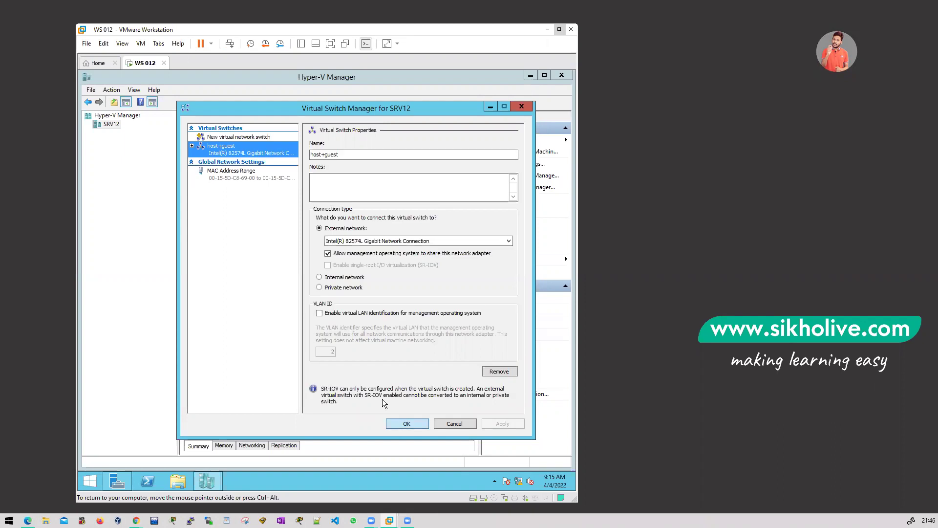
click(405, 424)
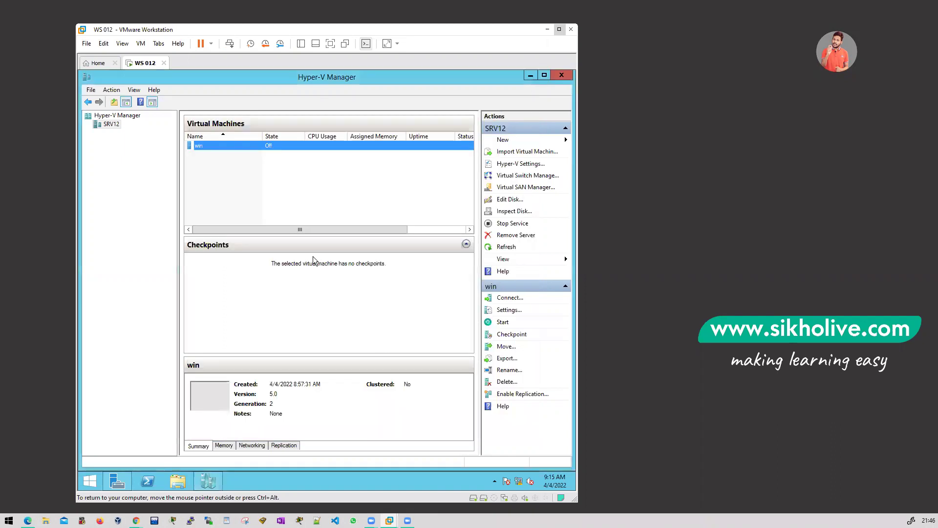
click(233, 150)
right_click(719, 196)
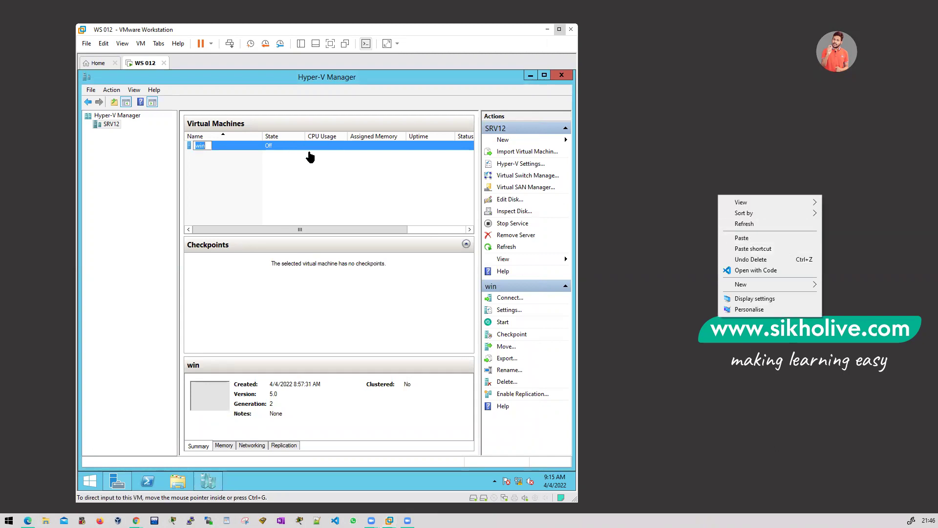
click(687, 216)
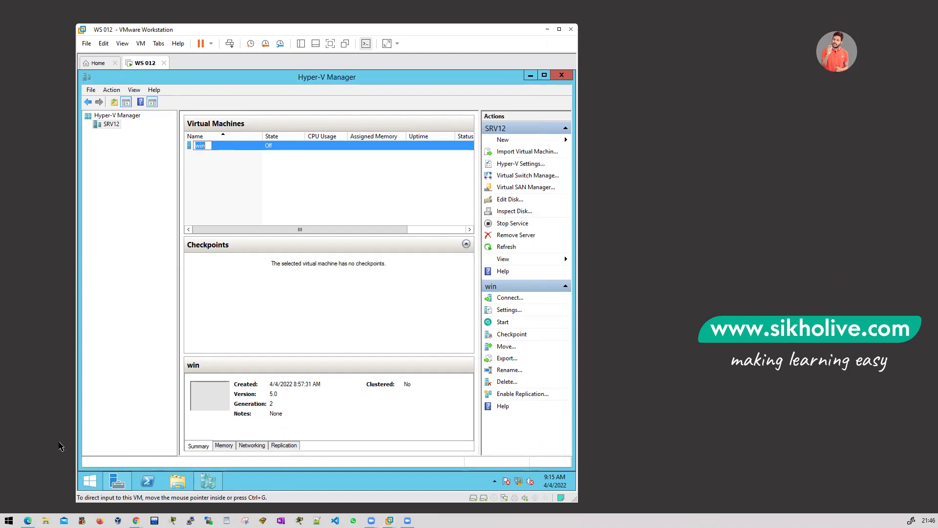
drag(685, 212, 766, 299)
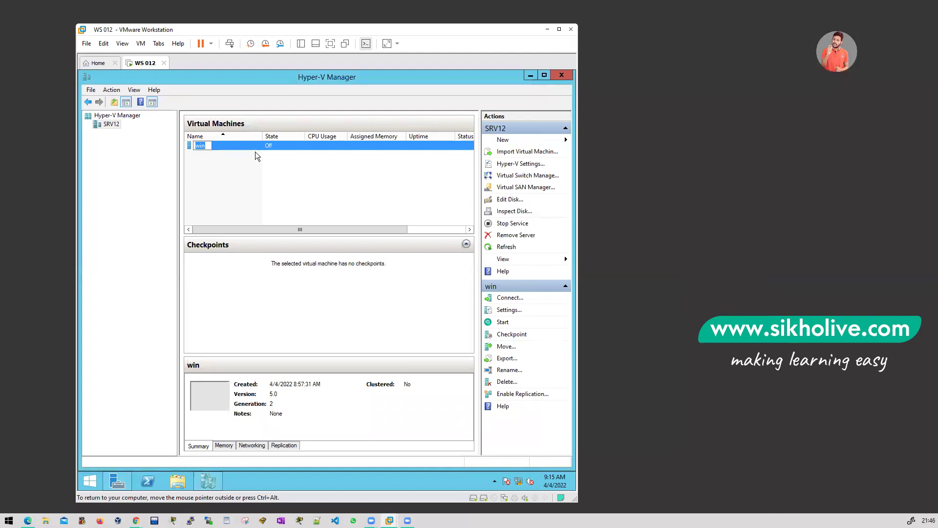
click(286, 177)
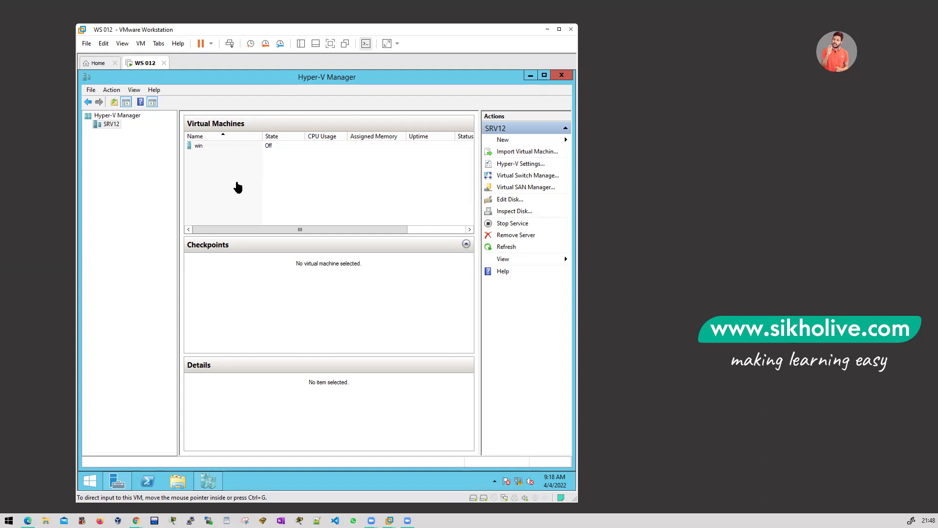
click(138, 163)
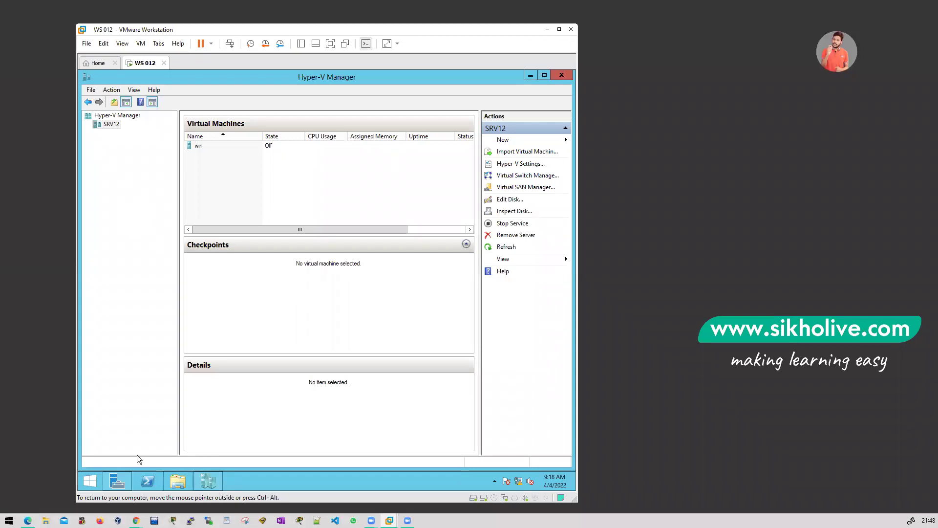
- Minimize the Hyper-V Manager and Server Manager windows
click(405, 166)
click(530, 75)
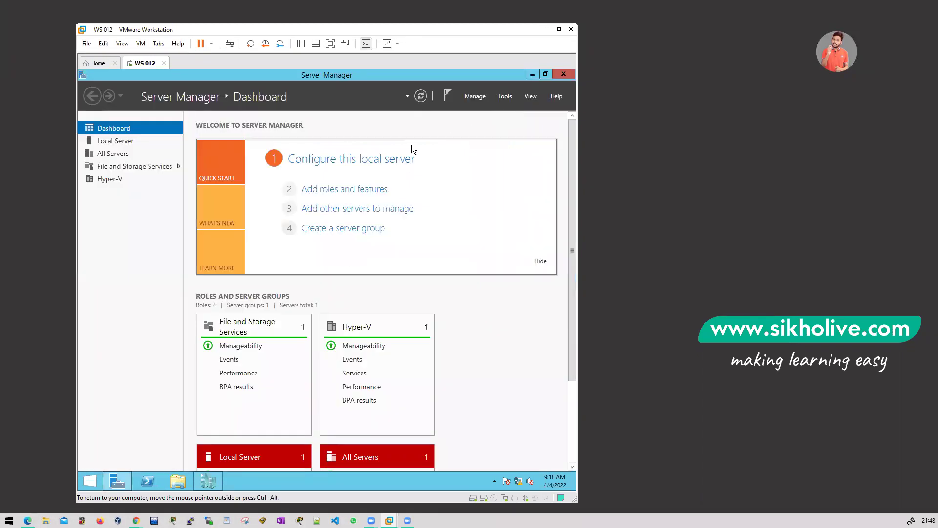
click(532, 75)
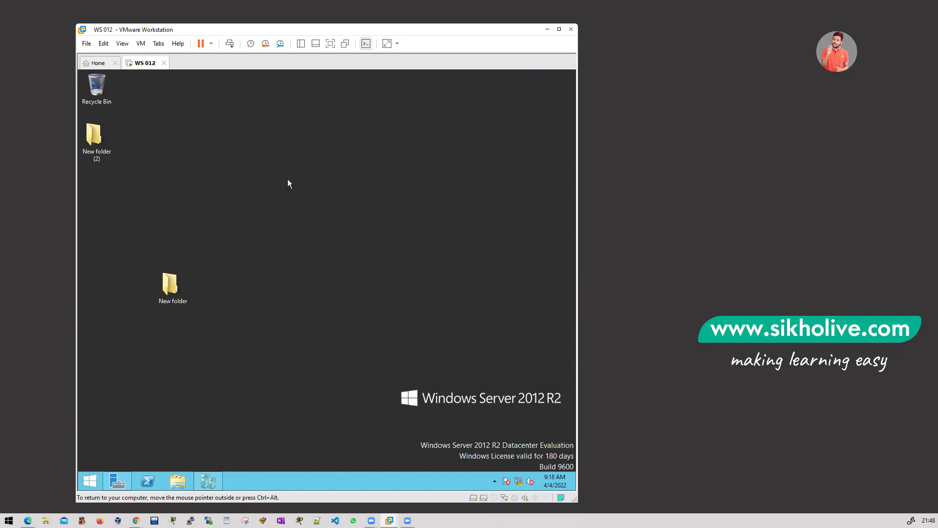
- Try to launch the Group Policy Management console by running gpmc.msc
key(super+r)
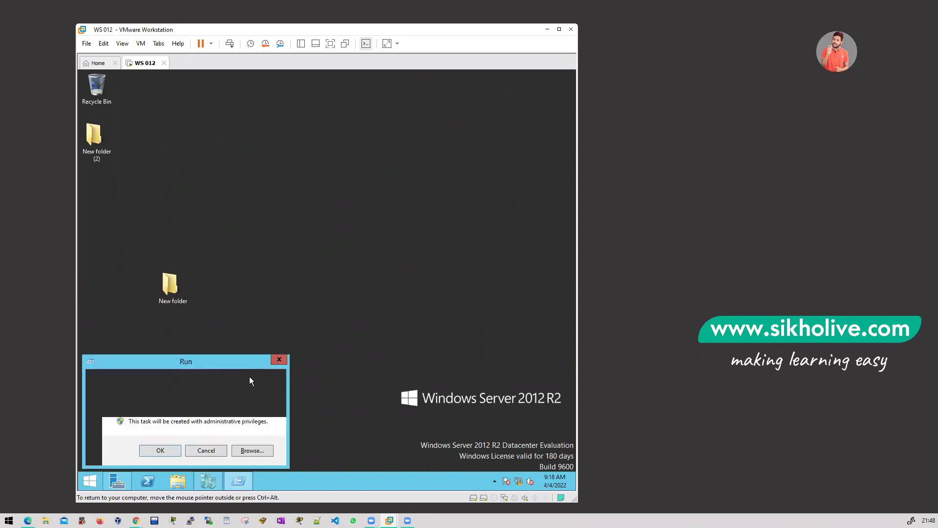
text(gpo)
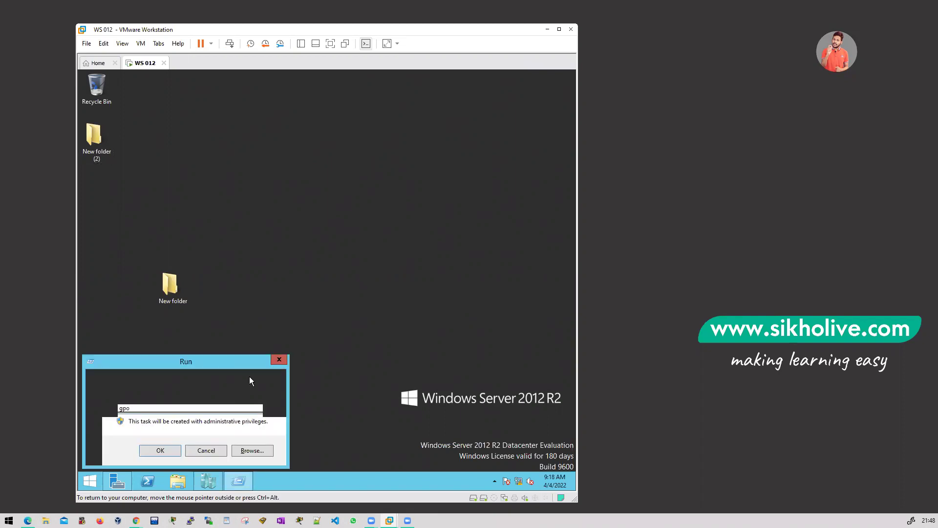
key(BackSpace)
key(BackSpace)
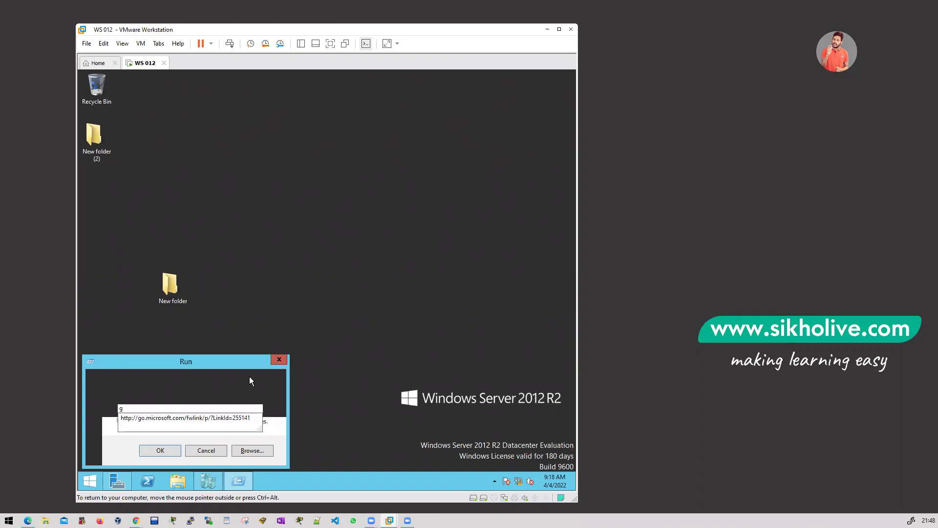
text(pmv)
key(BackSpace)
text(c/)
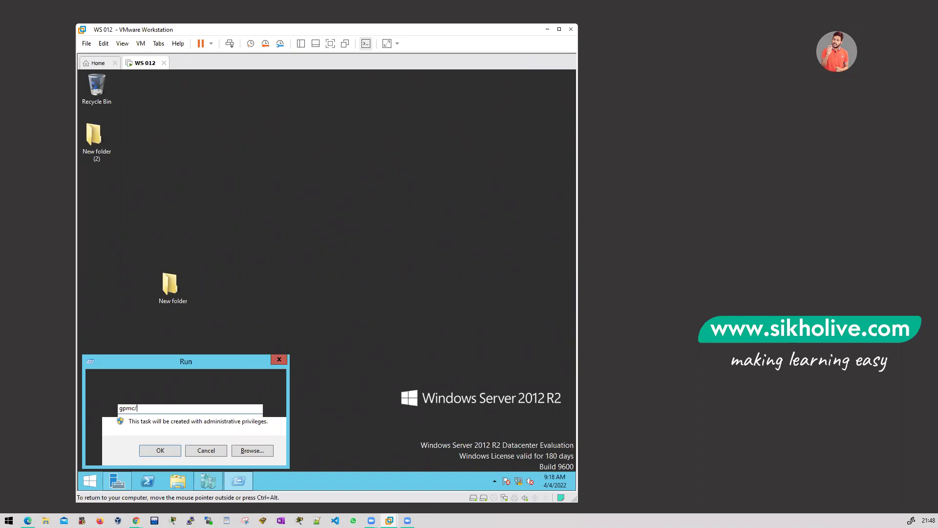
text(msc)
key(Return)
click(436, 275)
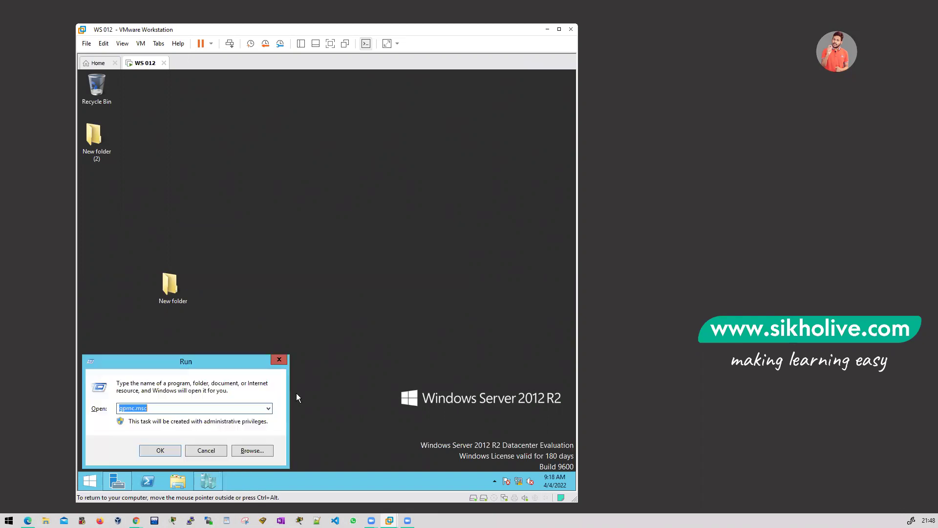
click(207, 452)
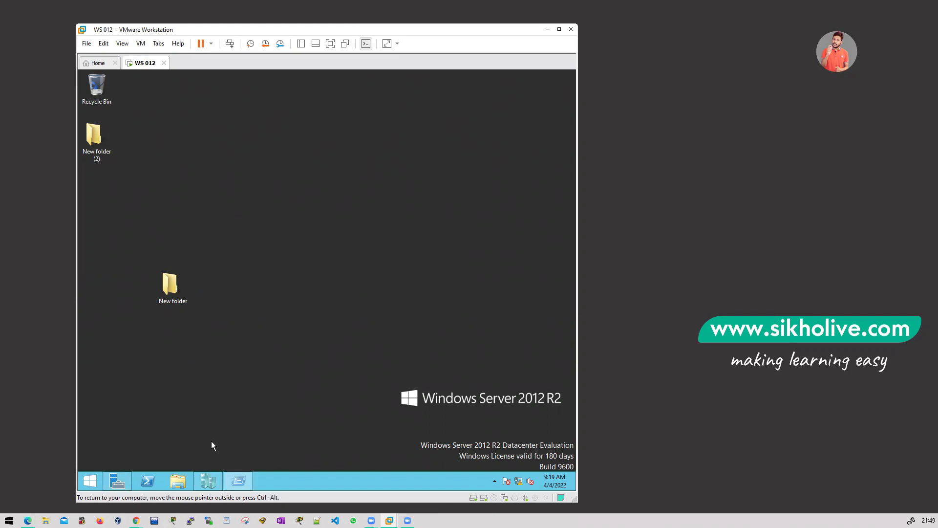
- Check the administrative tools available in Server Manager, and close Server Manager
click(125, 477)
click(504, 96)
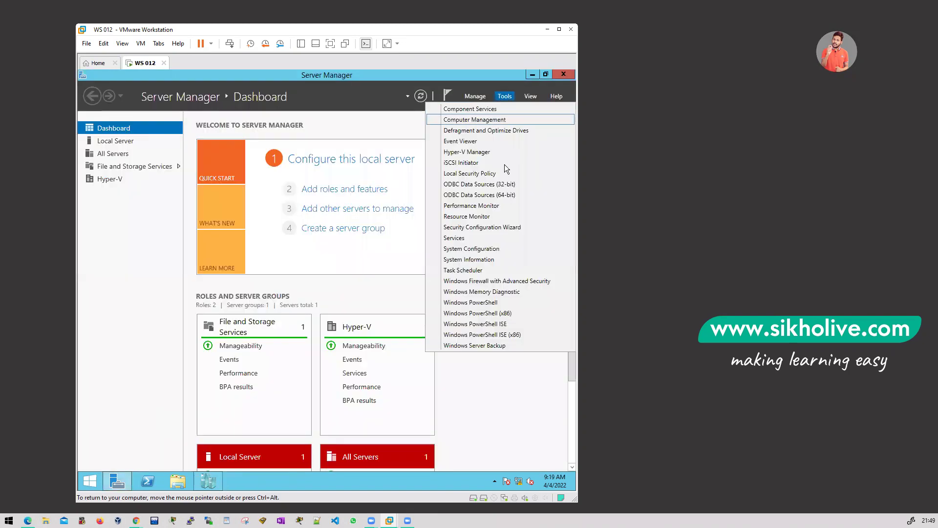
click(501, 359)
click(562, 75)
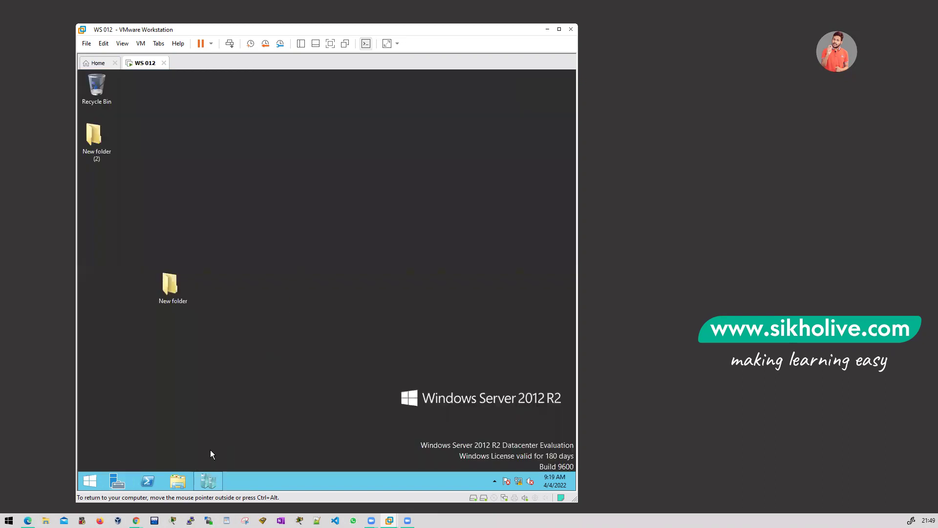
drag(140, 251, 197, 315)
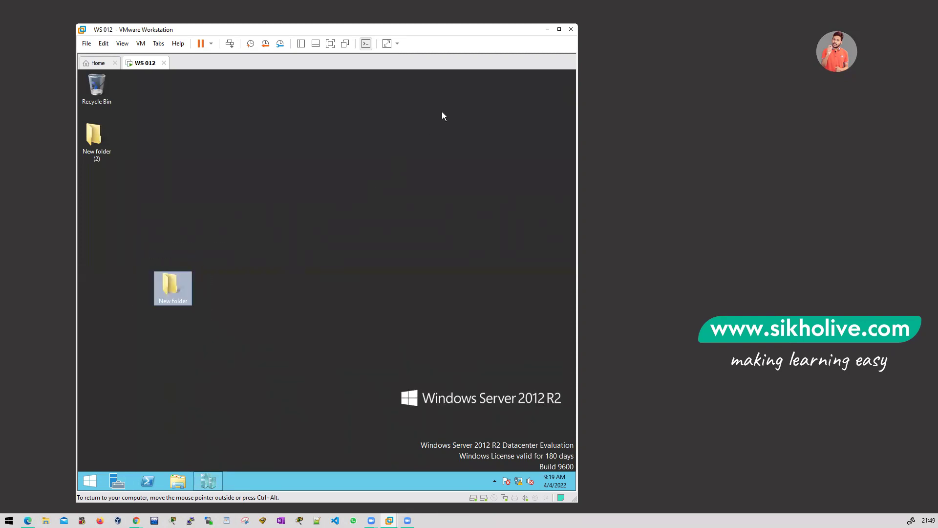
click(285, 197)
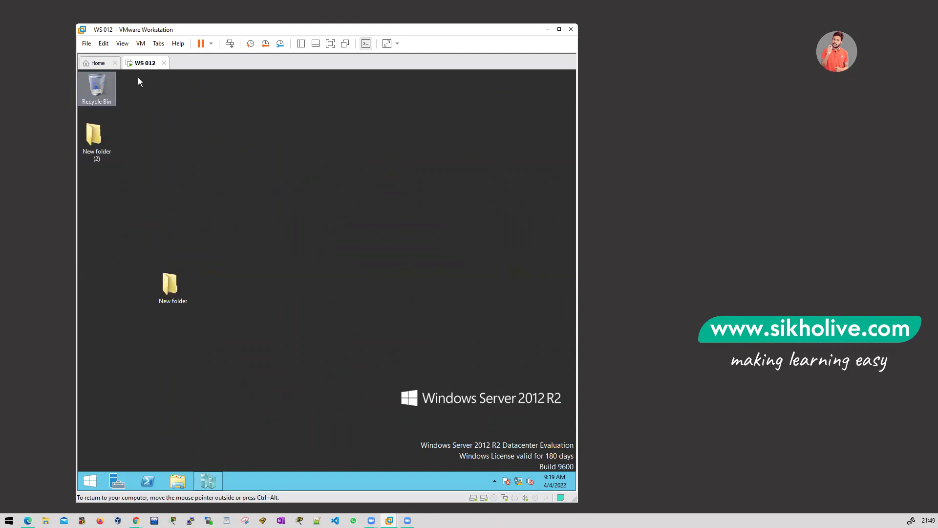
right_click(147, 67)
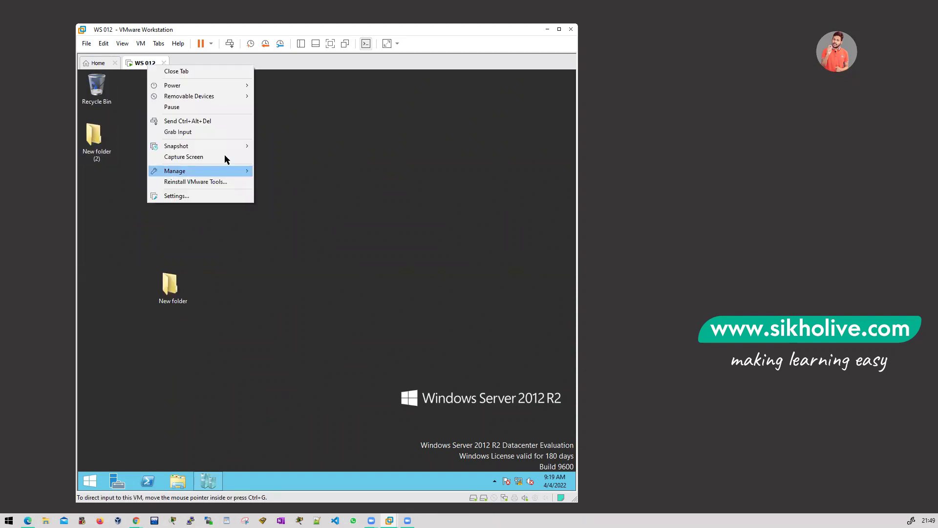
mouse_move(203, 145)
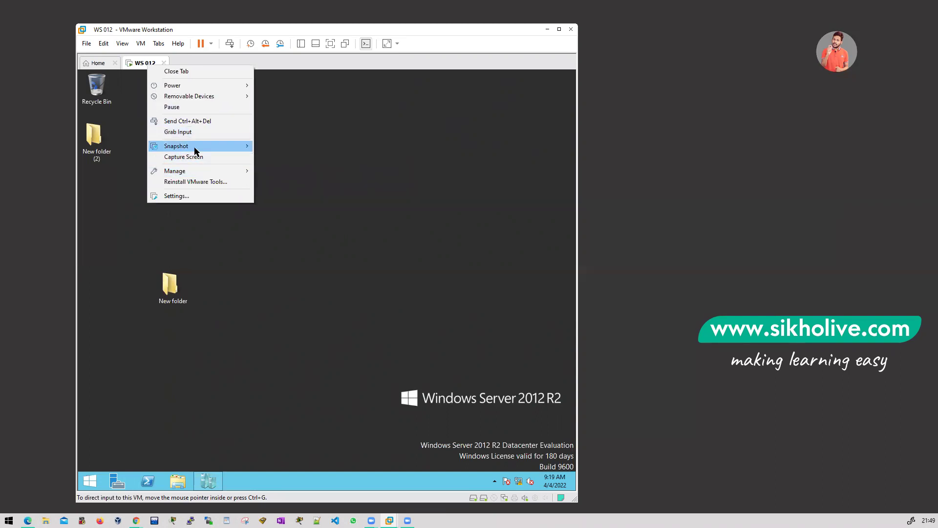
click(212, 282)
drag(121, 128, 150, 293)
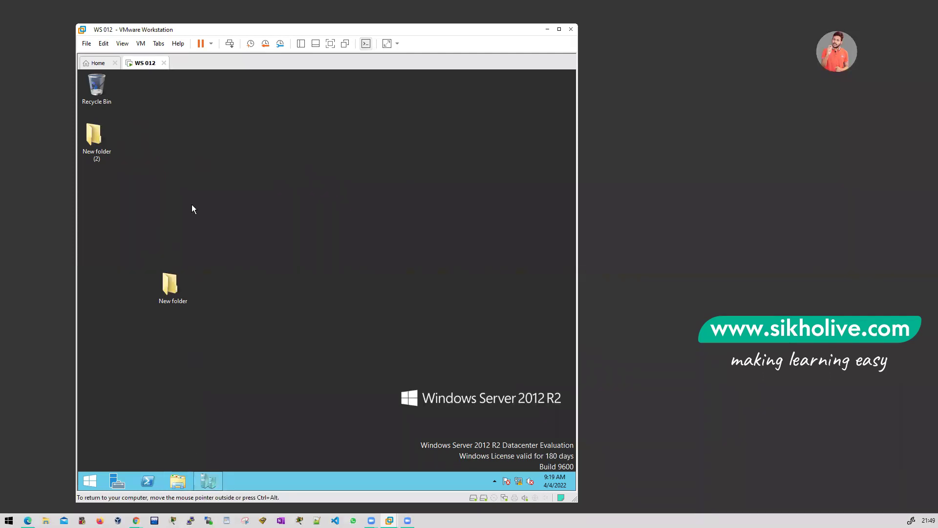
right_click(137, 63)
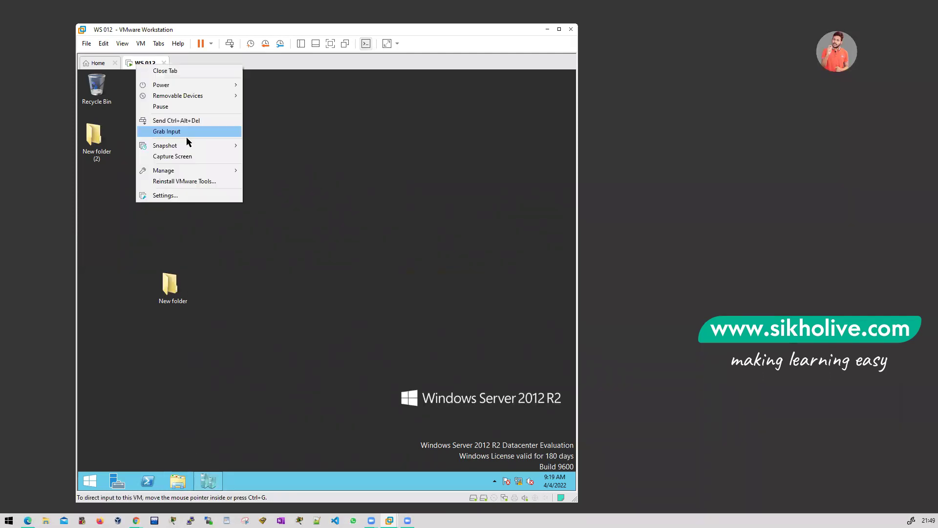
mouse_move(171, 146)
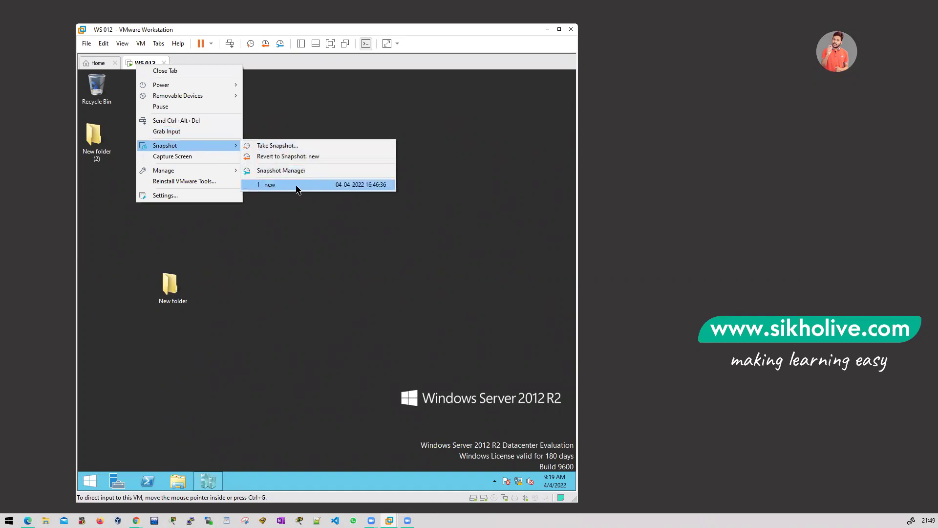
click(277, 171)
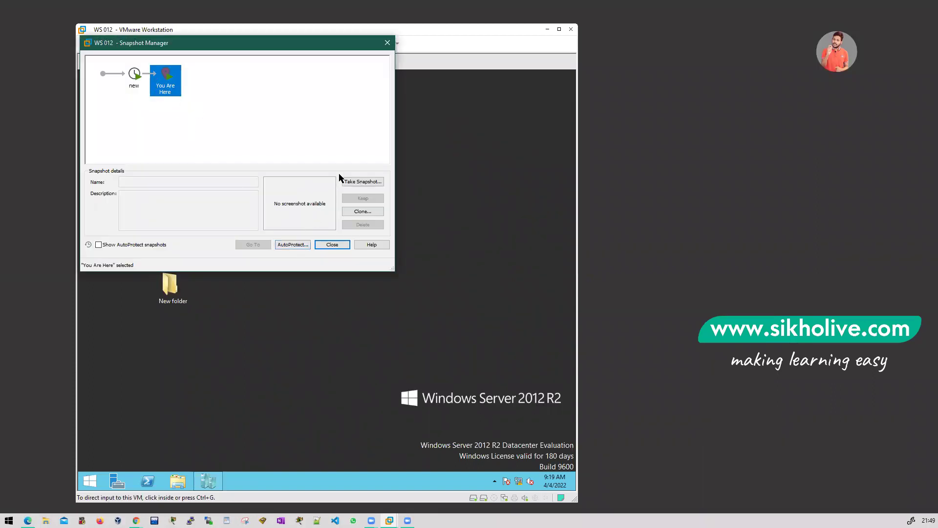
click(356, 181)
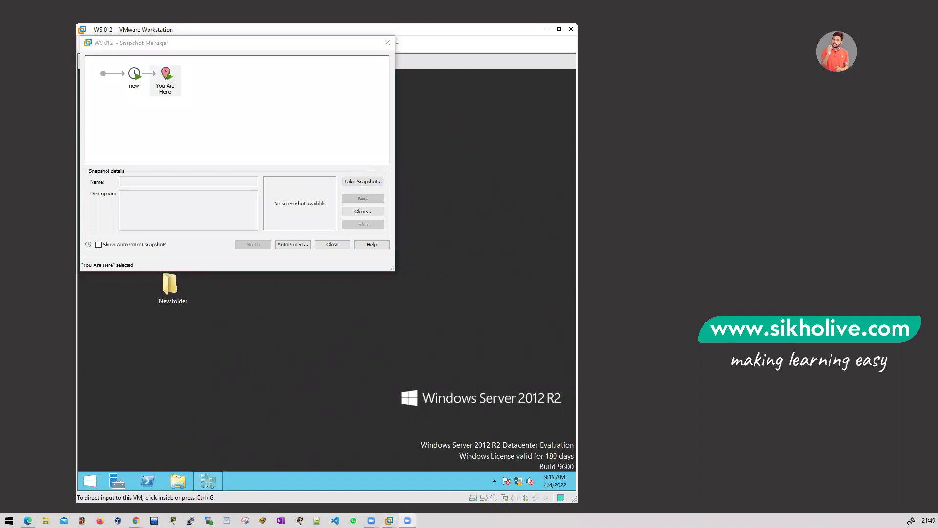
key(Escape)
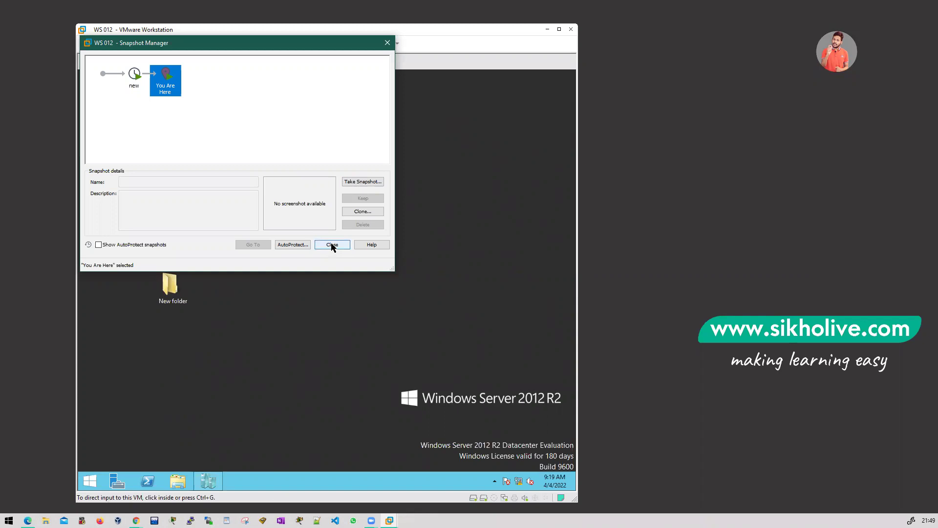
click(333, 246)
- Restore the WS 012 virtual machine to the snapshot "new", and dismiss the removable devices hint and the VMware Tools notice
right_click(140, 62)
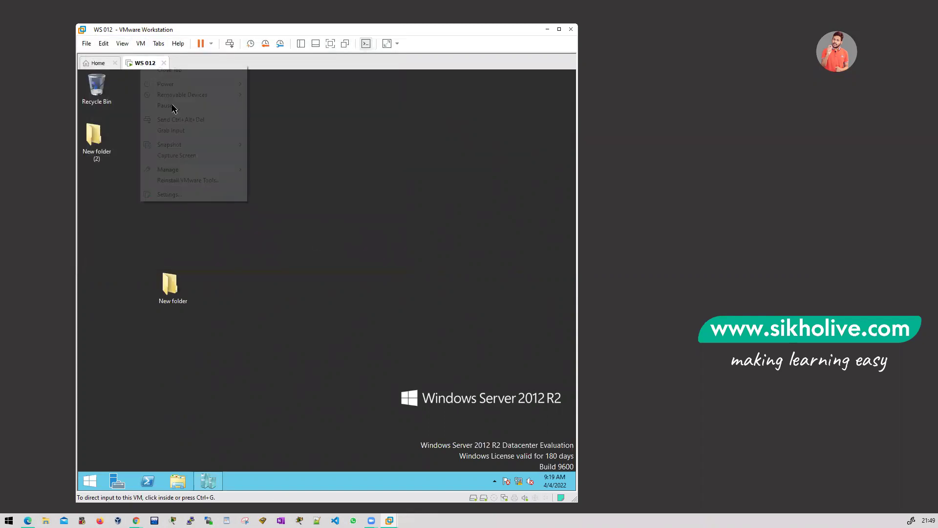
mouse_move(193, 145)
click(281, 183)
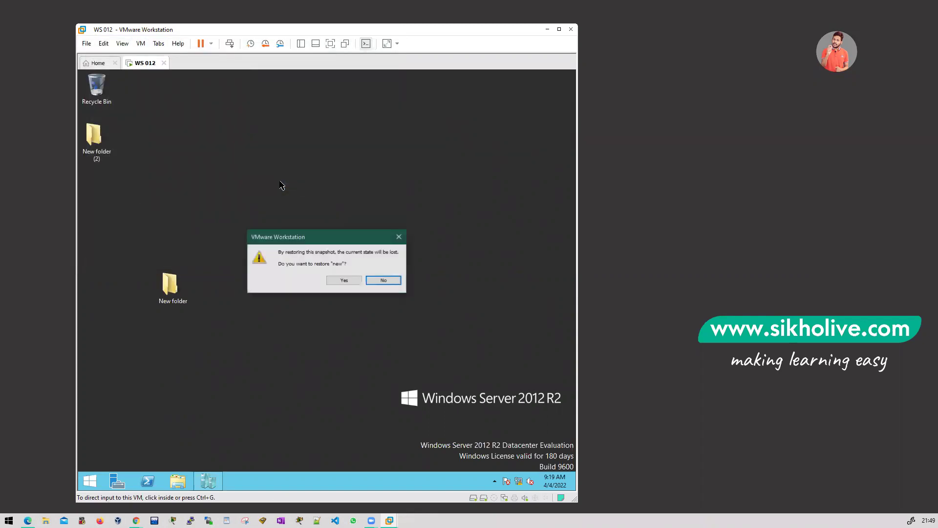
click(345, 281)
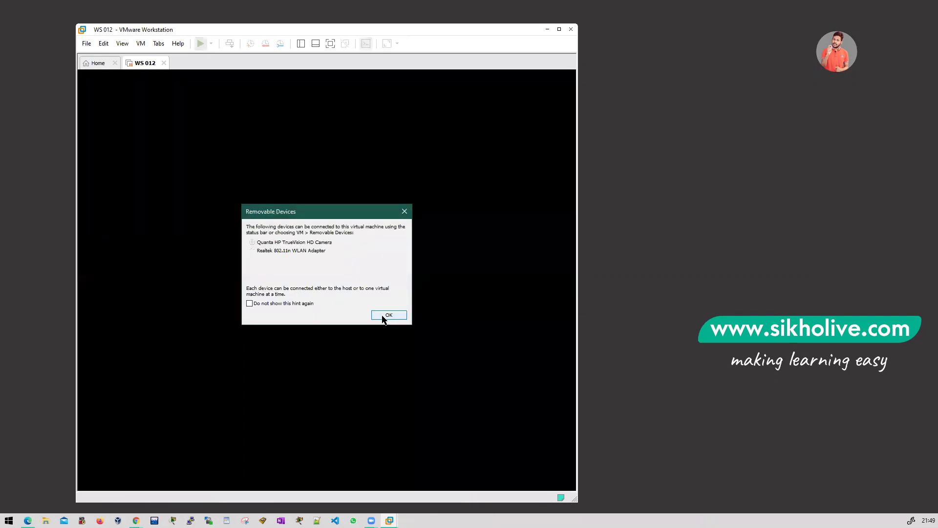
click(386, 315)
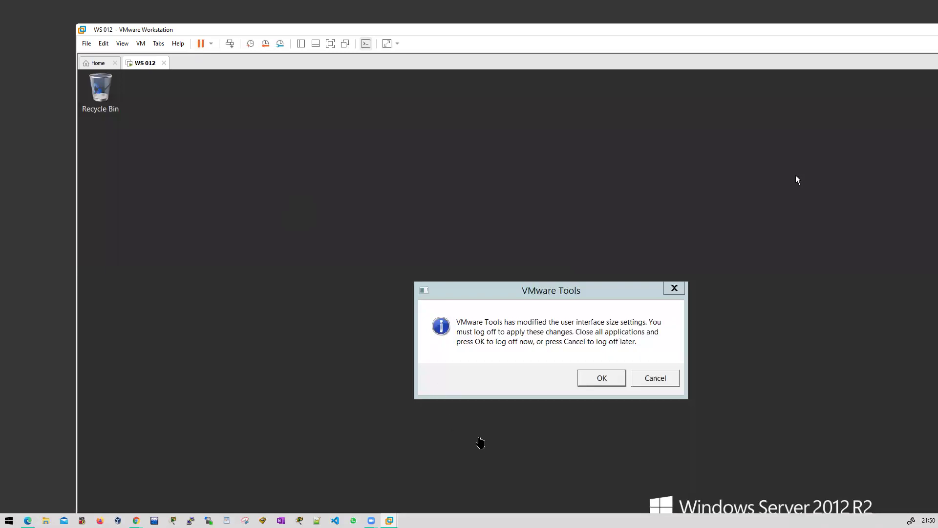
click(617, 379)
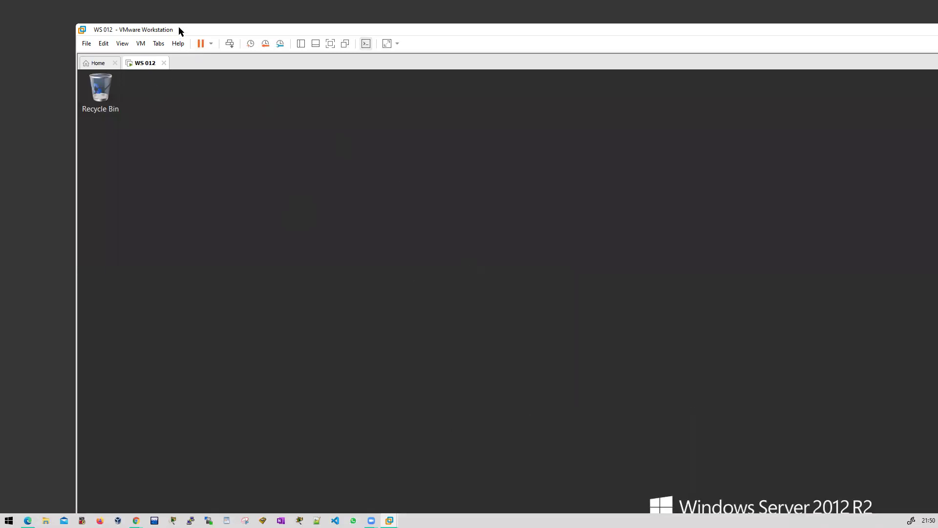
- Show the WS 012 virtual machine in full screen and refresh its desktop
click(331, 44)
right_click(268, 201)
click(298, 230)
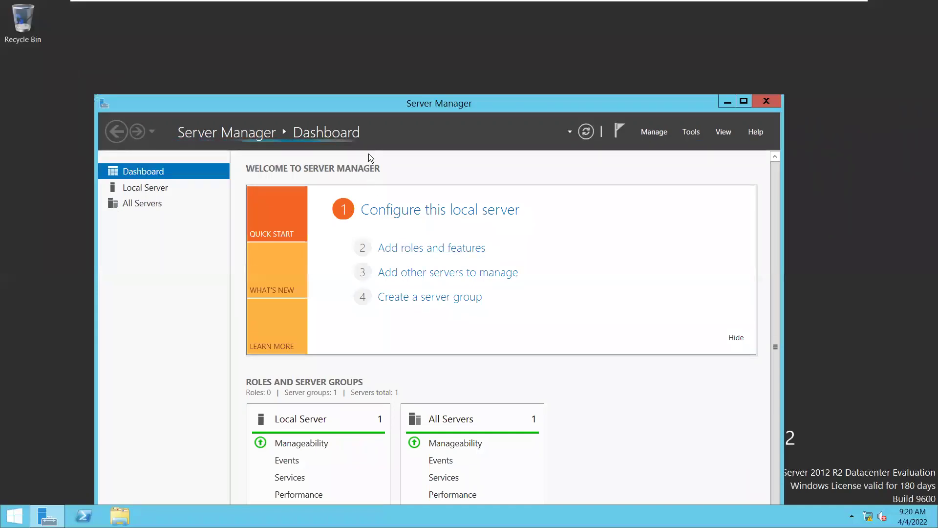
- Reposition the Server Manager window so it fits on screen, and check its list of administrative tools
drag(355, 104, 320, 37)
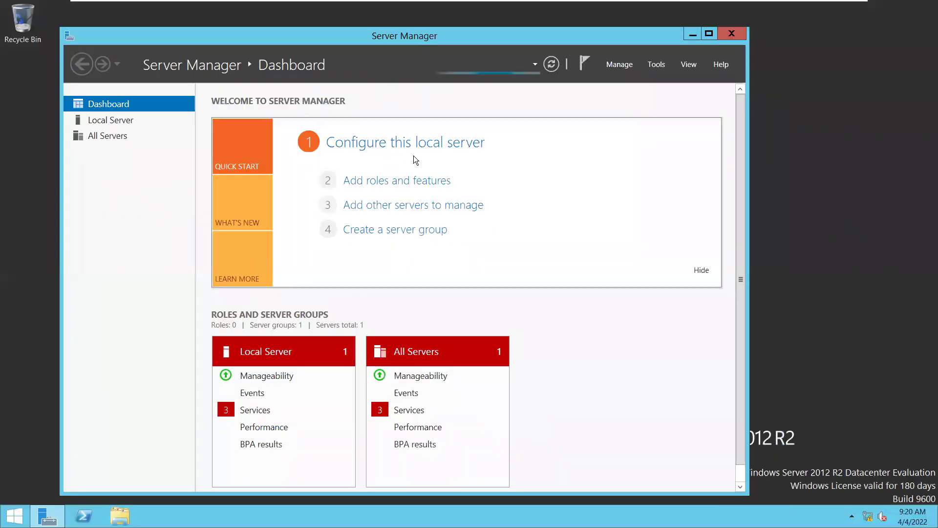
click(650, 67)
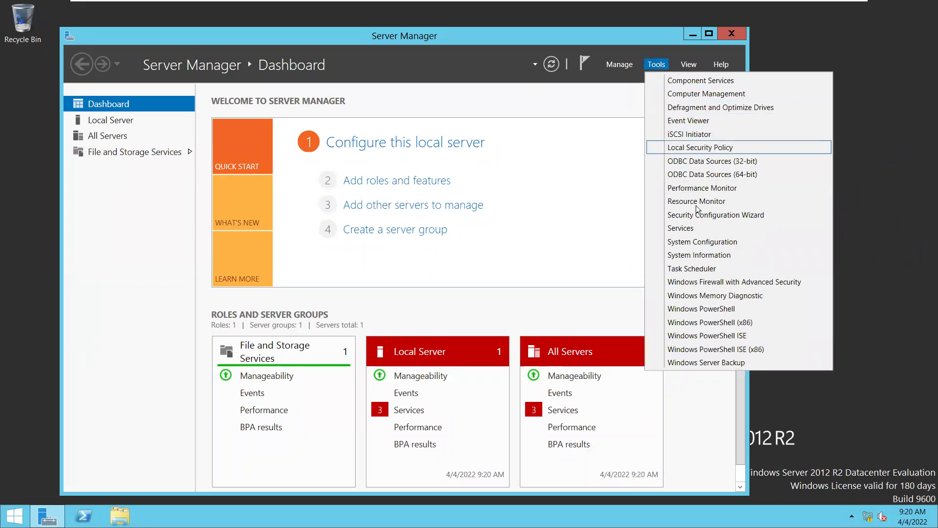
click(121, 246)
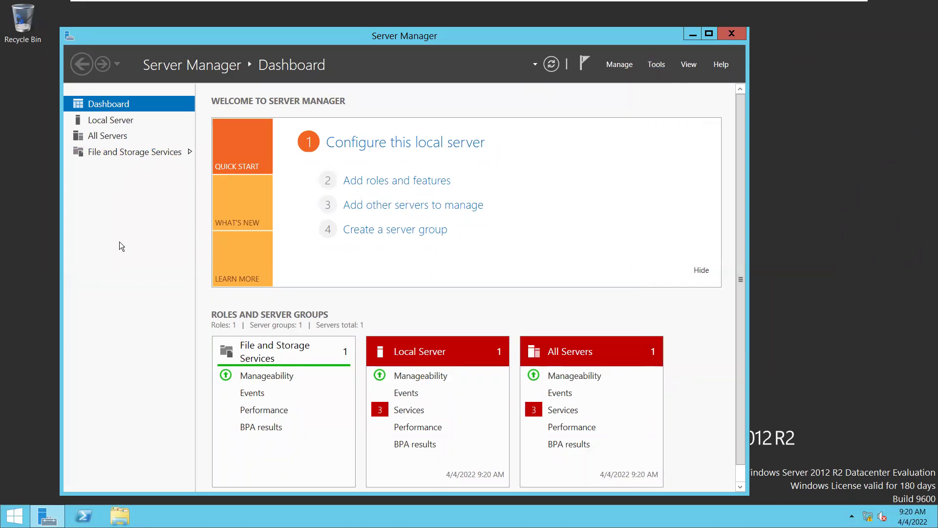
- Launch Disk Management by running diskmgmt.msc
click(40, 264)
key(super+r)
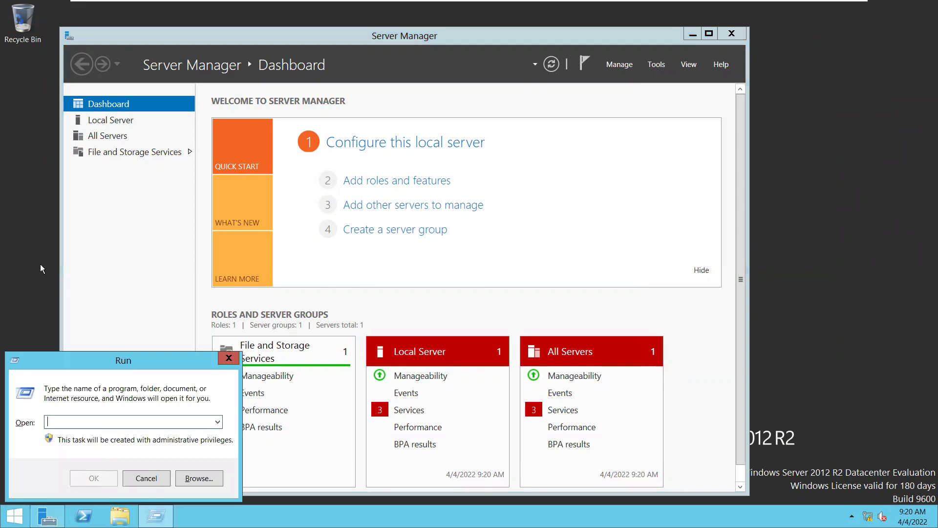
text(dsa)
key(BackSpace)
key(BackSpace)
text(u)
key(BackSpace)
text(iskmgmt.msc)
key(Return)
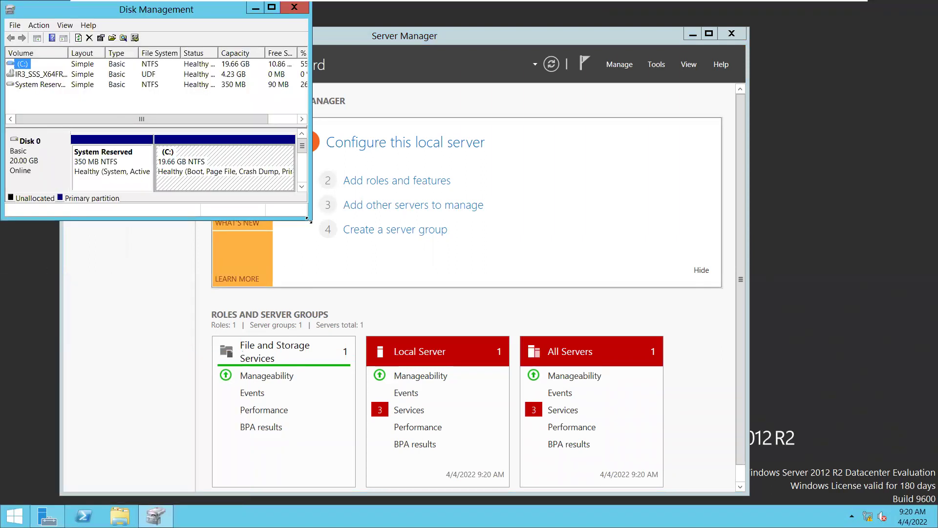
- Enlarge the Disk Management window to examine the disks, and close Disk Management and Server Manager
drag(308, 219, 423, 367)
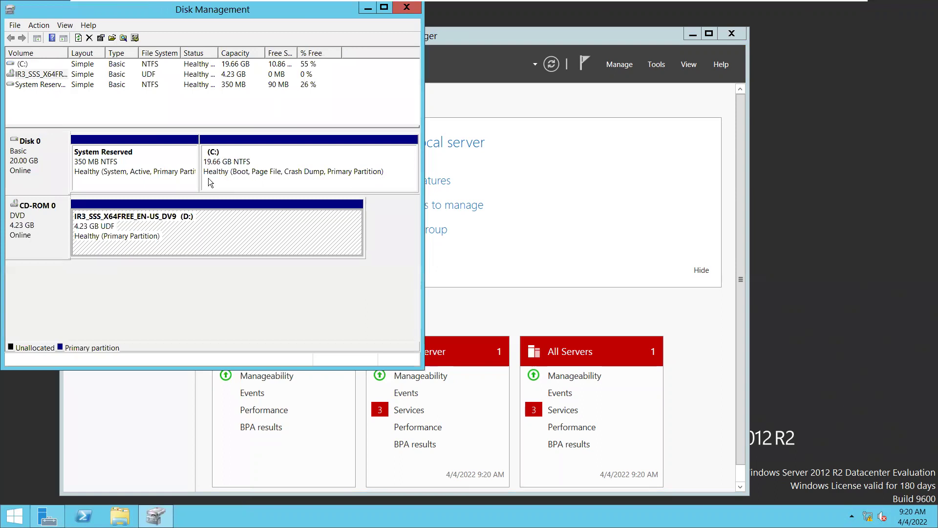
click(406, 7)
click(730, 32)
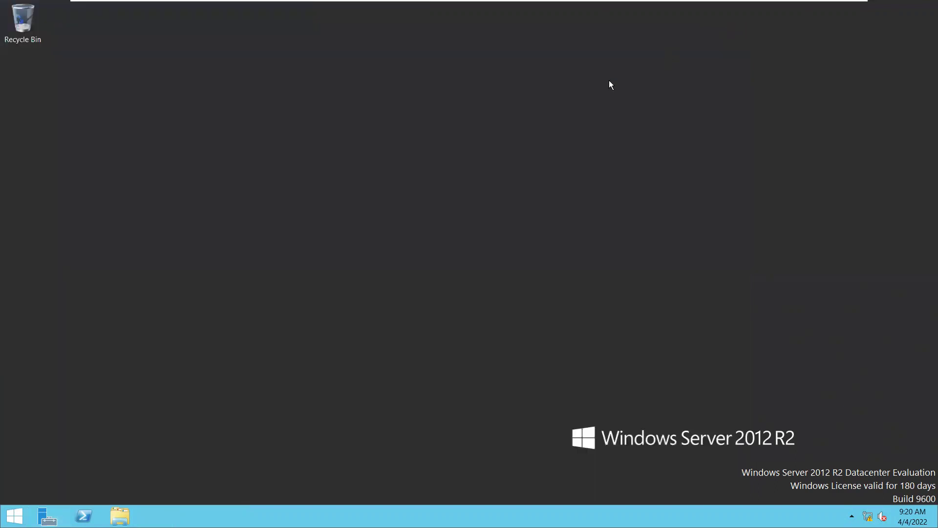
mouse_move(639, 2)
mouse_move(521, 4)
key(Down)
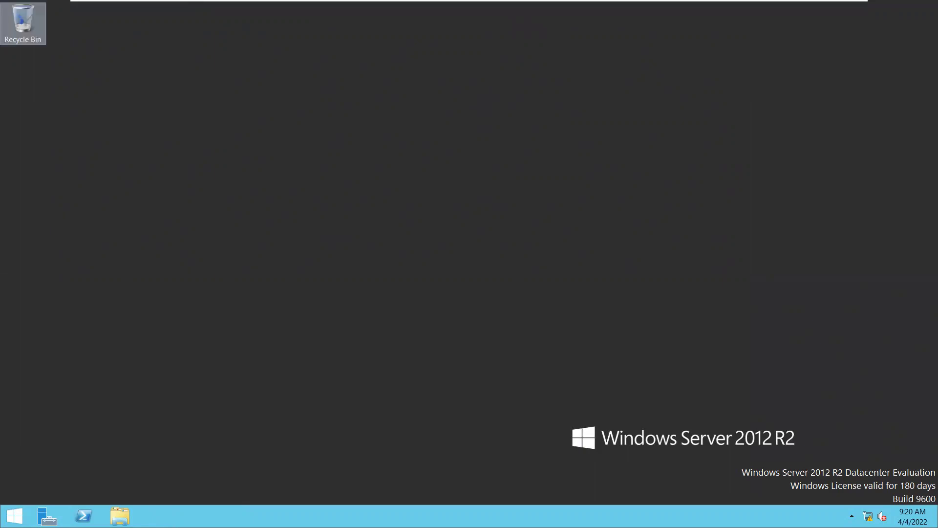
- Switch to the mcsa sikholive topics PDF in Edge and read through the Module-6 storage topics
key(alt+Tab)
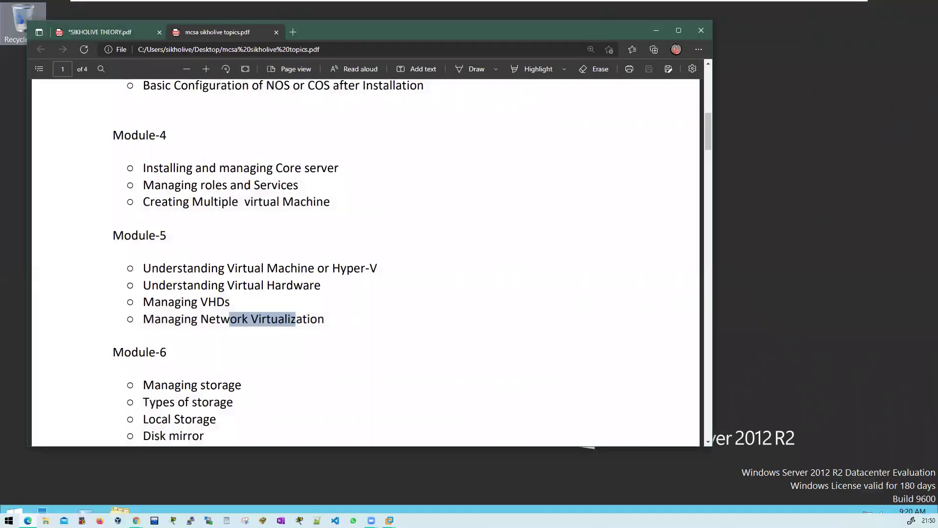
scroll(147, 274, down, 2)
drag(144, 273, 255, 367)
click(151, 273)
drag(128, 266, 250, 372)
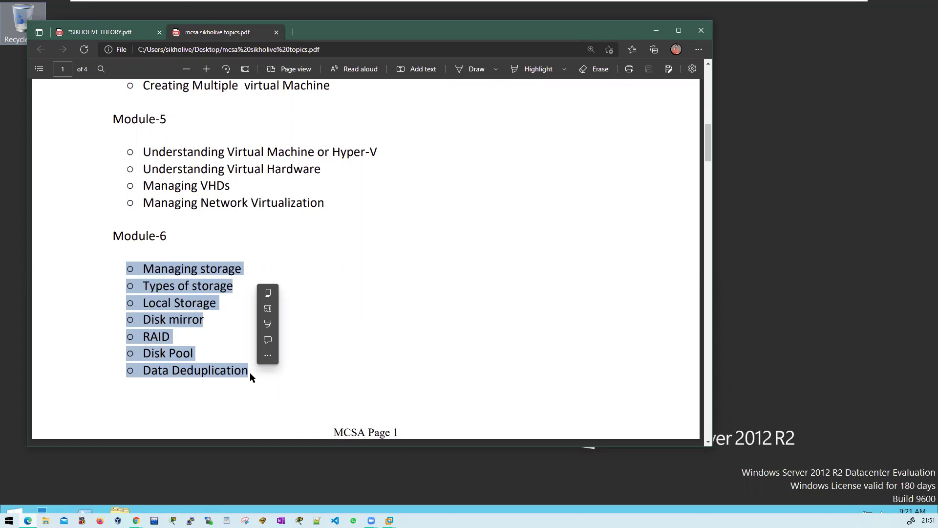
drag(126, 268, 258, 366)
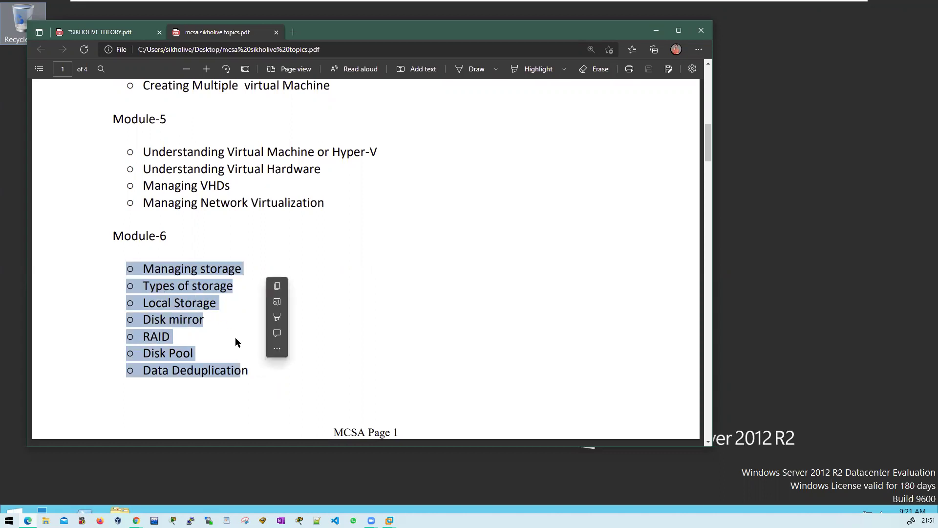
click(160, 260)
drag(127, 268, 256, 370)
click(214, 296)
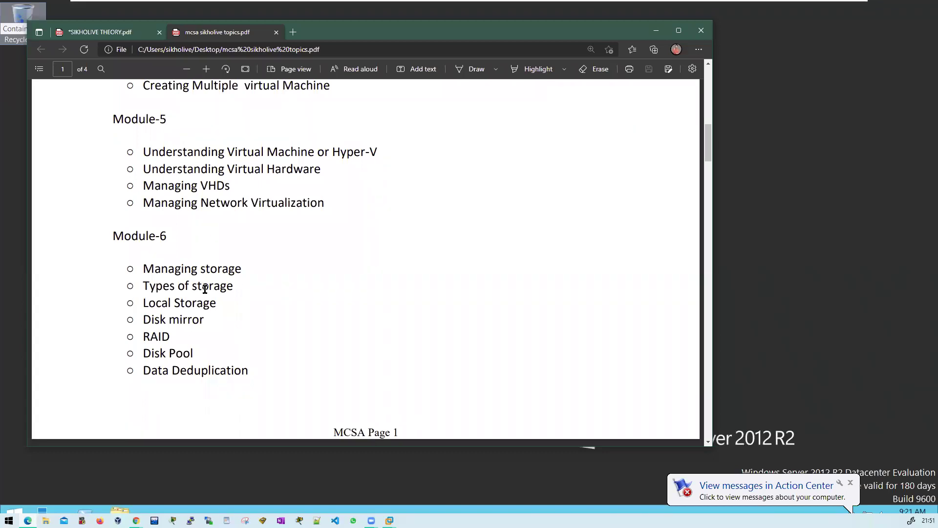
- Look over the course outline from Module-6 to Module-8, and return to the Module-6 topics
drag(113, 236, 274, 390)
scroll(274, 389, down, 7)
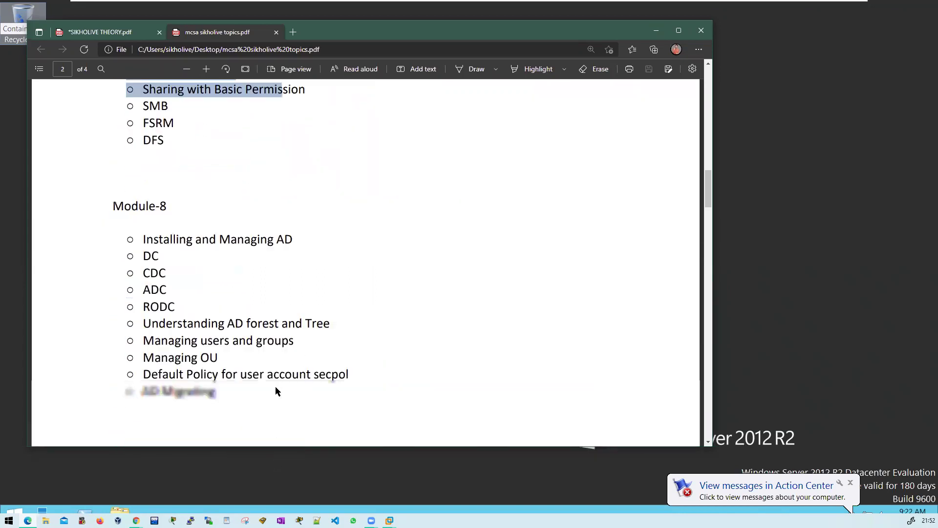
scroll(344, 298, up, 2)
scroll(345, 298, up, 6)
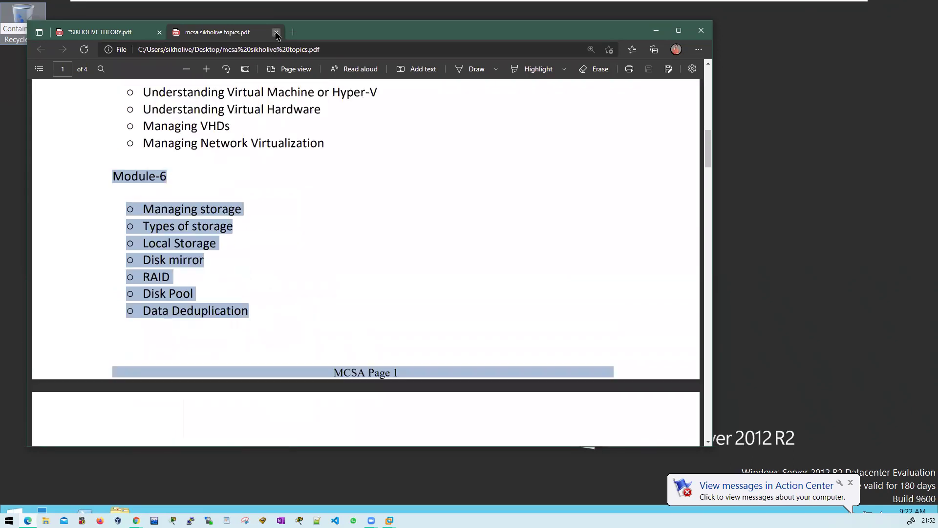
- Close the mcsa sikholive topics PDF and the Edge window, discarding the unsaved changes in SIKHOLIVE THEORY.pdf
click(276, 32)
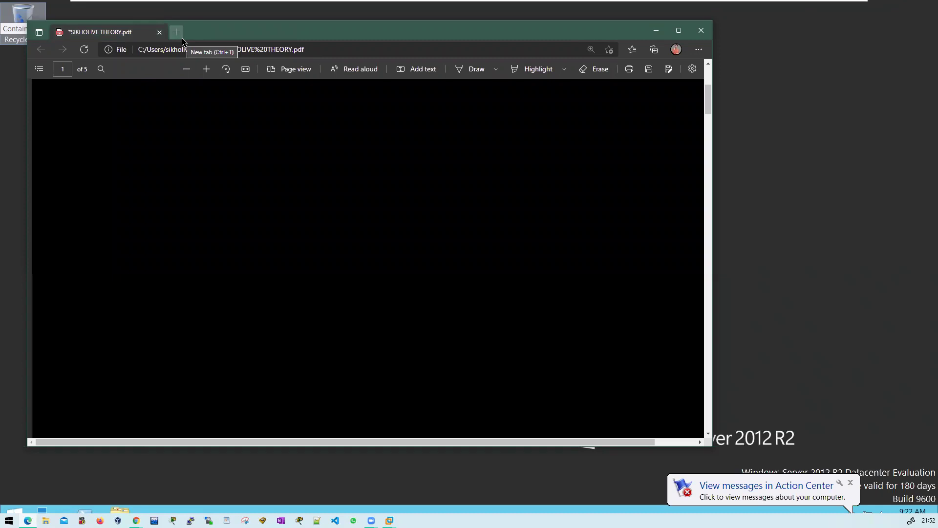
click(701, 30)
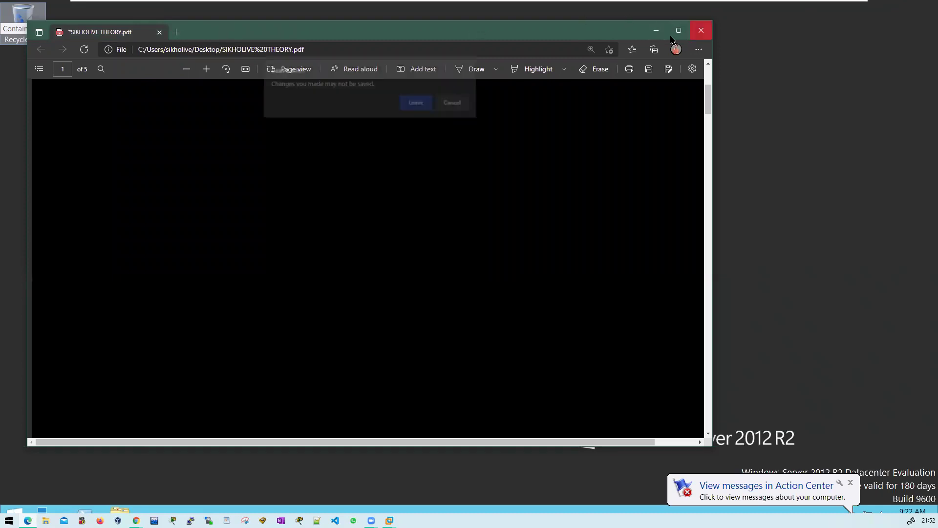
click(417, 102)
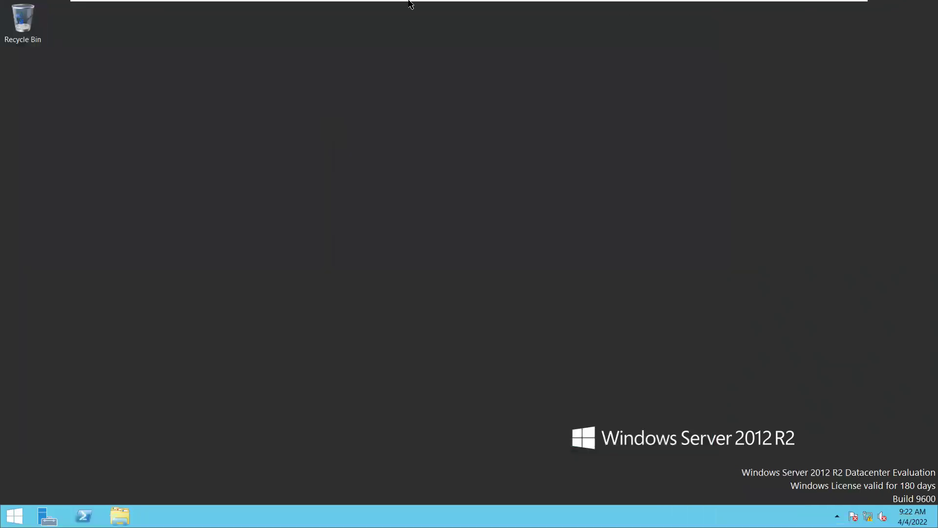
- Close the full-screen WS 012 session and power off the virtual machine
mouse_move(409, 3)
click(856, 9)
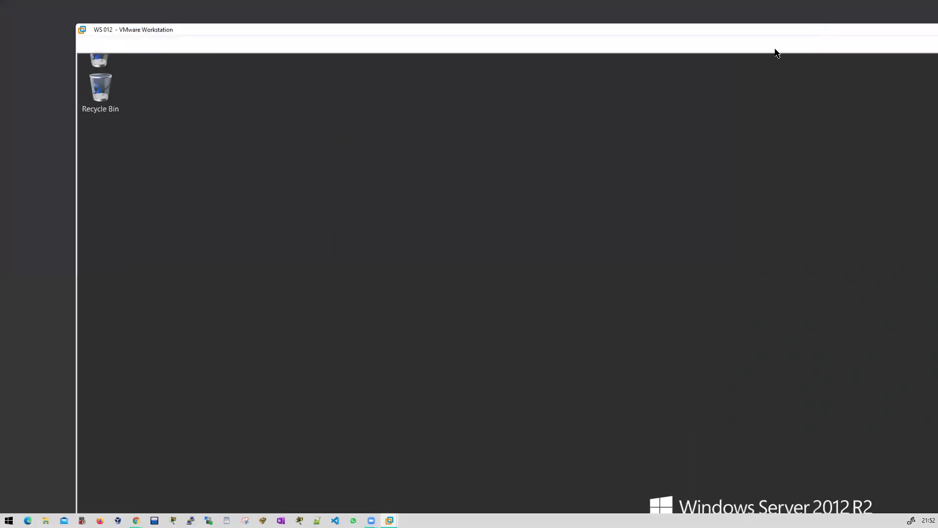
click(534, 313)
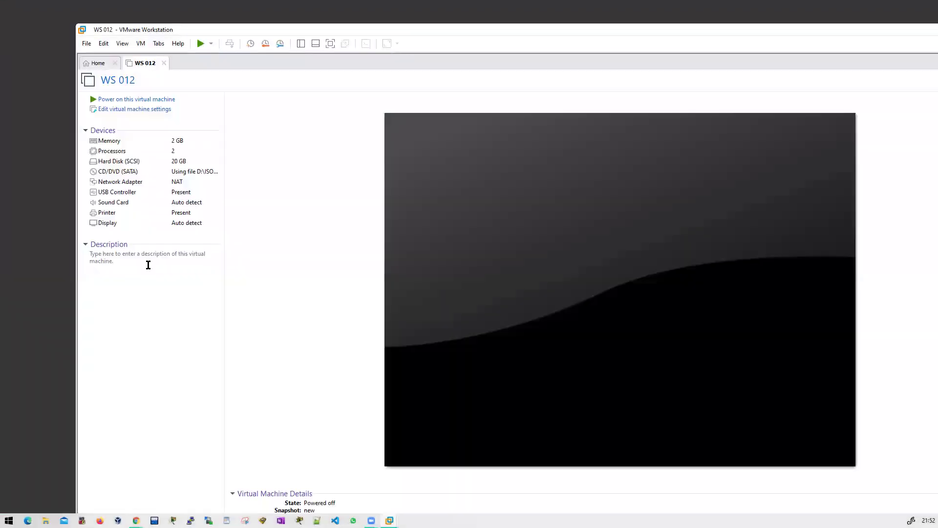